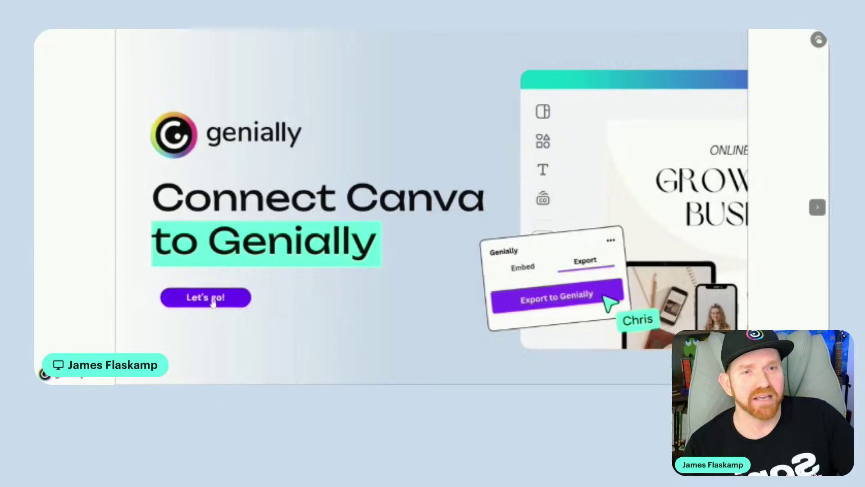
# - Advance from the 'Connect Canva to Genially' title slide to the Import from Canva tutorial
pyautogui.click(213, 298)
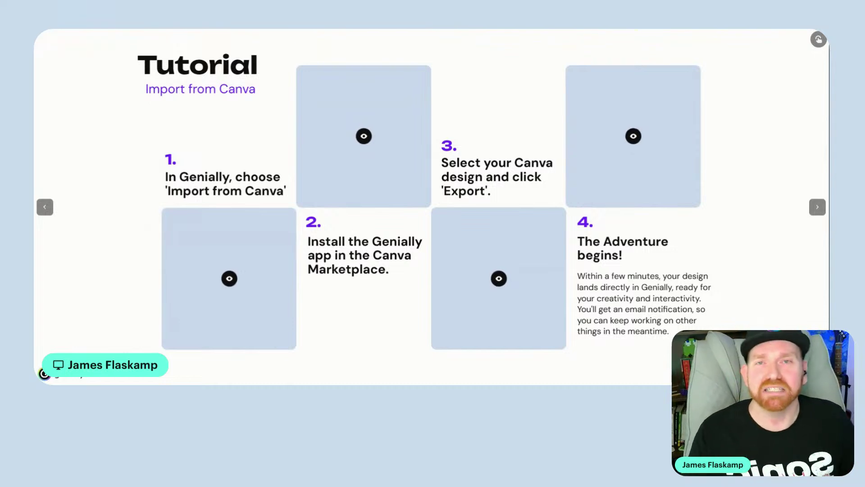
# - Reveal the step 1 Import menu screenshot and view it enlarged
pyautogui.click(230, 278)
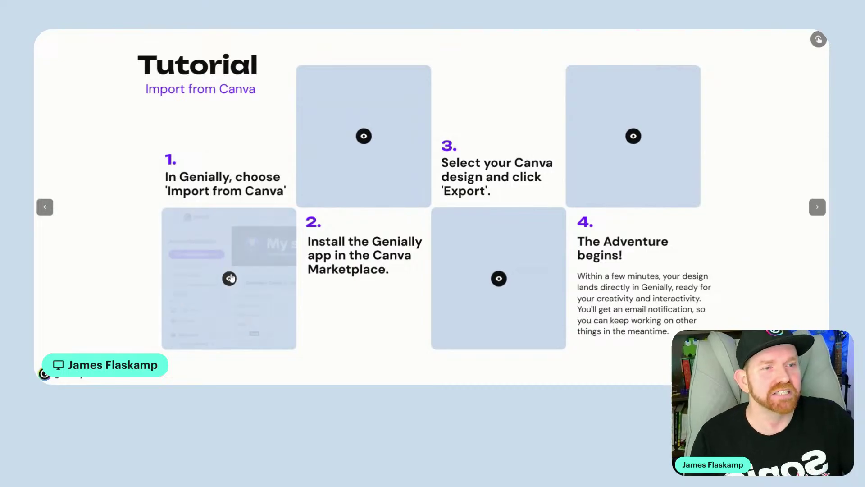
pyautogui.click(244, 282)
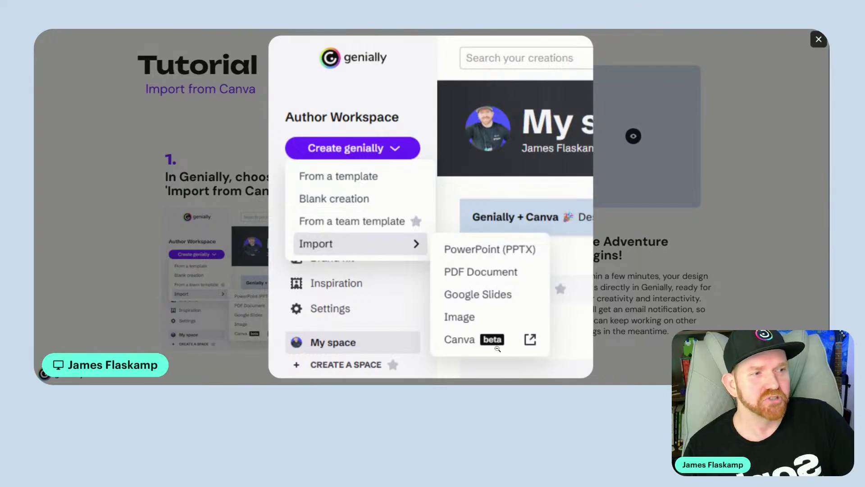
pyautogui.click(731, 210)
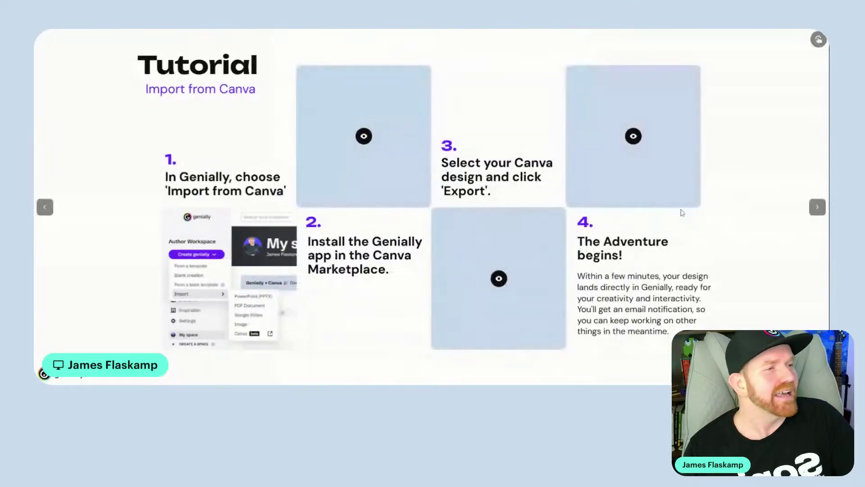
# - View the step 2 Canva app install screenshot enlarged
pyautogui.moveTo(365, 138)
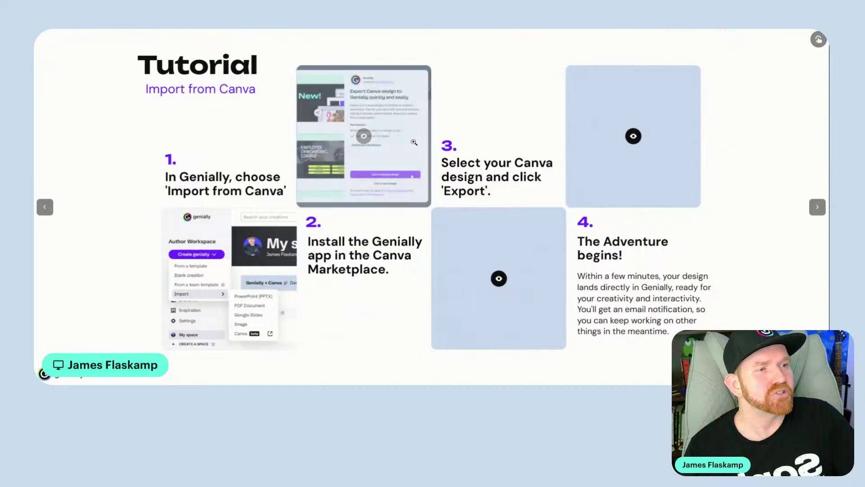
pyautogui.click(398, 153)
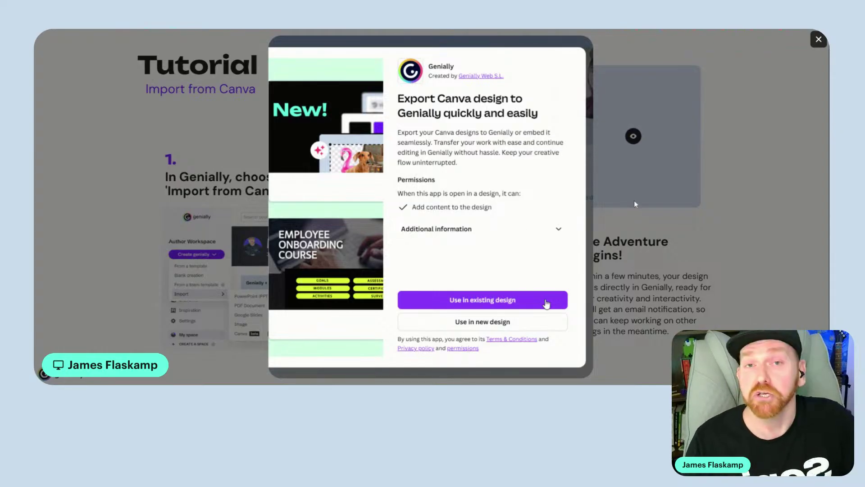
pyautogui.click(691, 214)
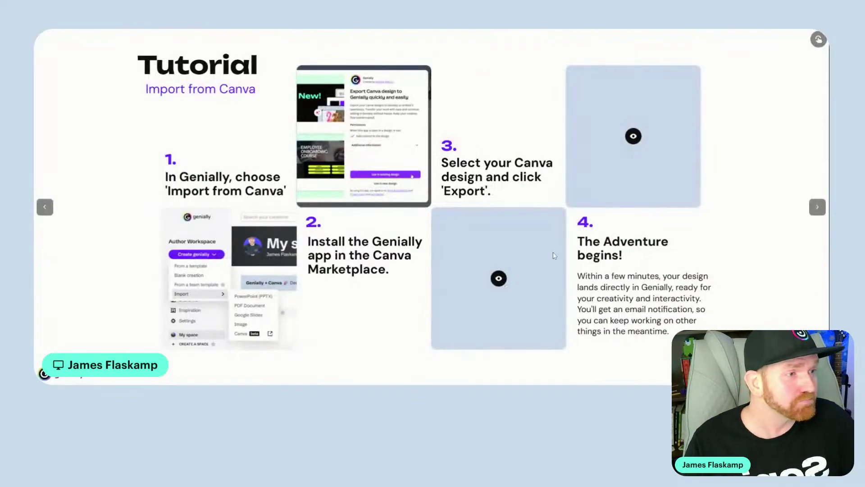
# - Reveal the step 3 design-selection screenshot and view it enlarged
pyautogui.click(499, 284)
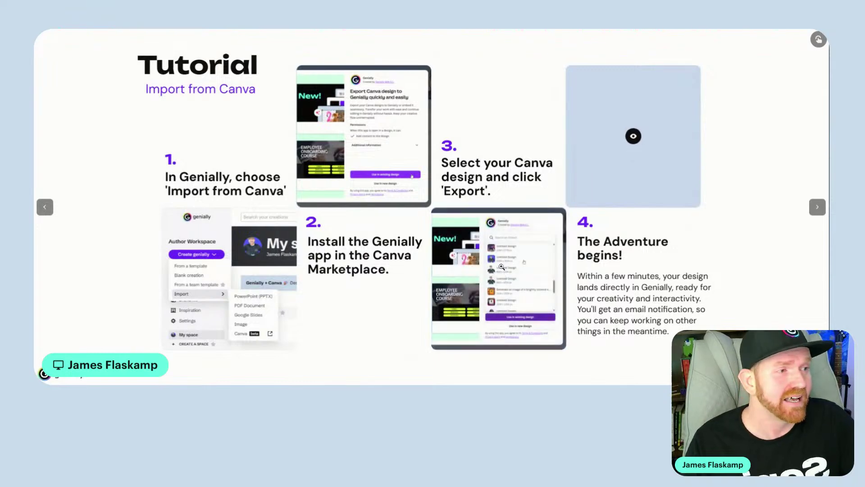
pyautogui.click(502, 266)
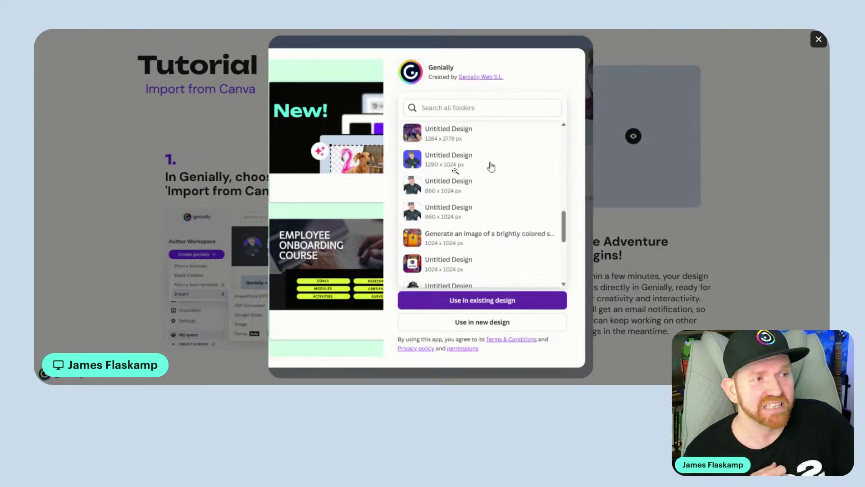
pyautogui.click(719, 237)
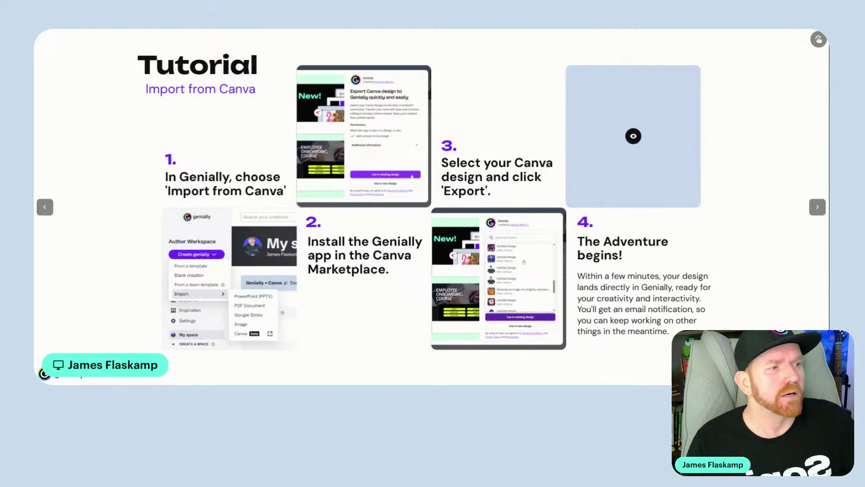
# - View the step 4 Genially editor screenshot enlarged, then go to the Embed Genially slide
pyautogui.click(637, 135)
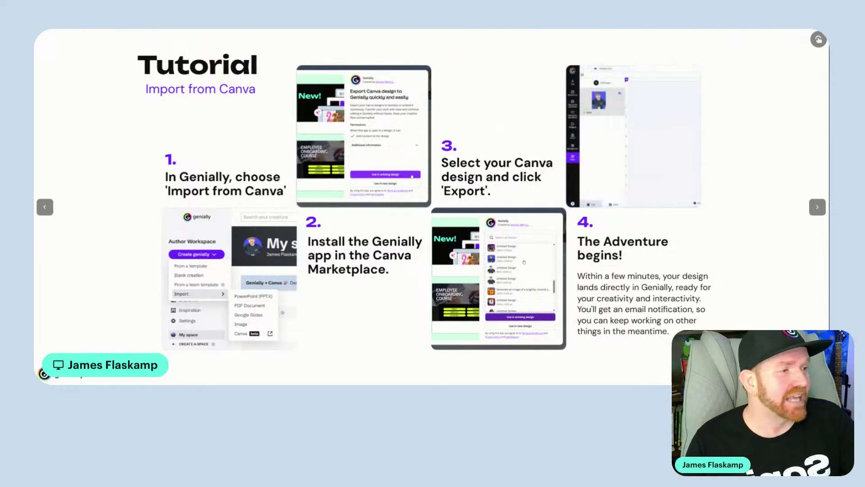
pyautogui.click(641, 144)
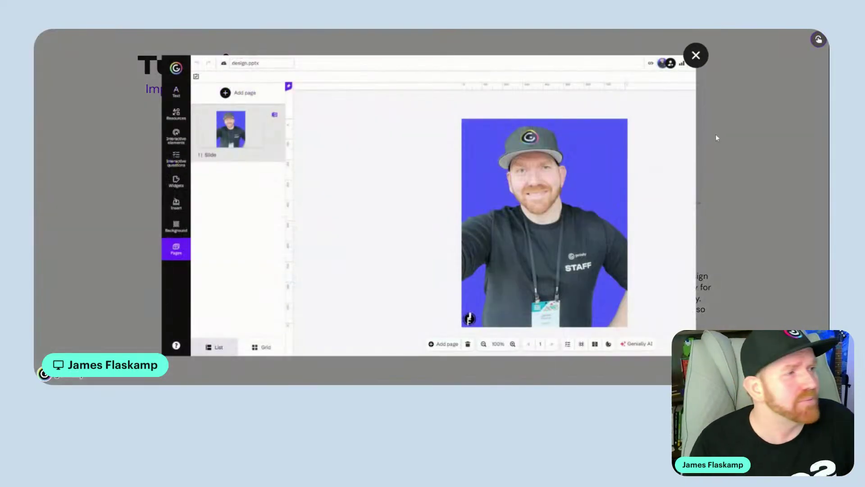
pyautogui.click(738, 134)
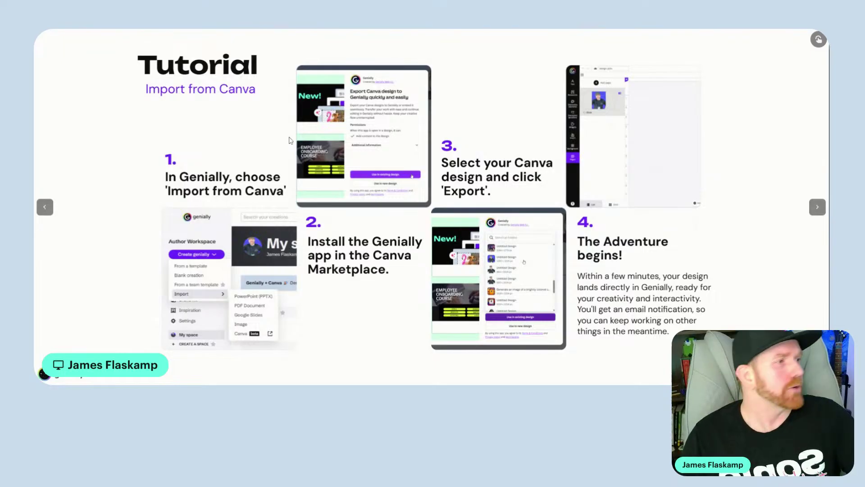
pyautogui.click(817, 207)
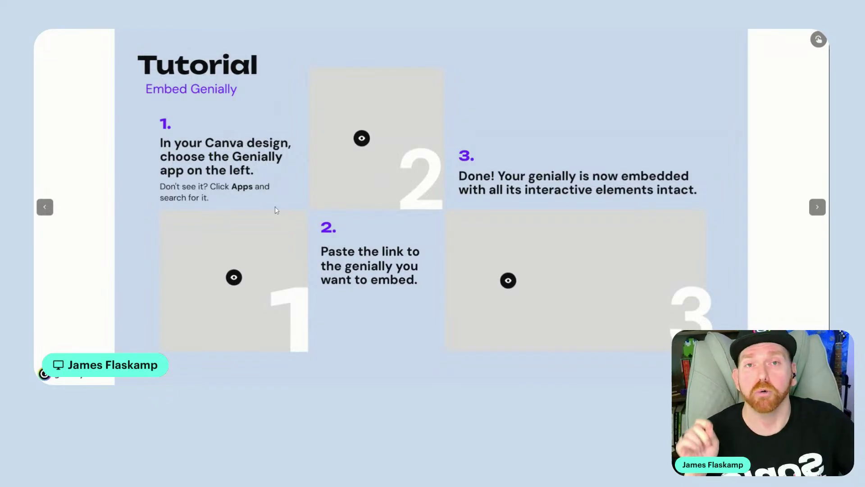
# - Reveal the step 1 Canva apps screenshot and view it enlarged
pyautogui.click(234, 277)
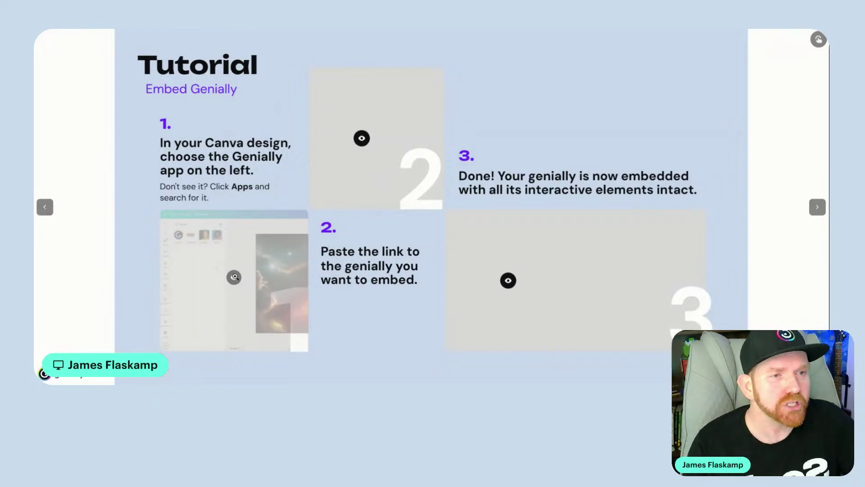
pyautogui.click(235, 277)
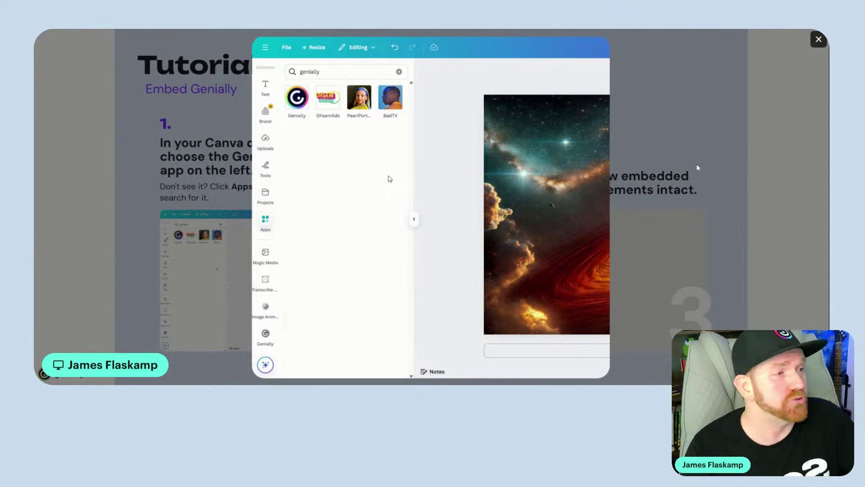
pyautogui.click(660, 128)
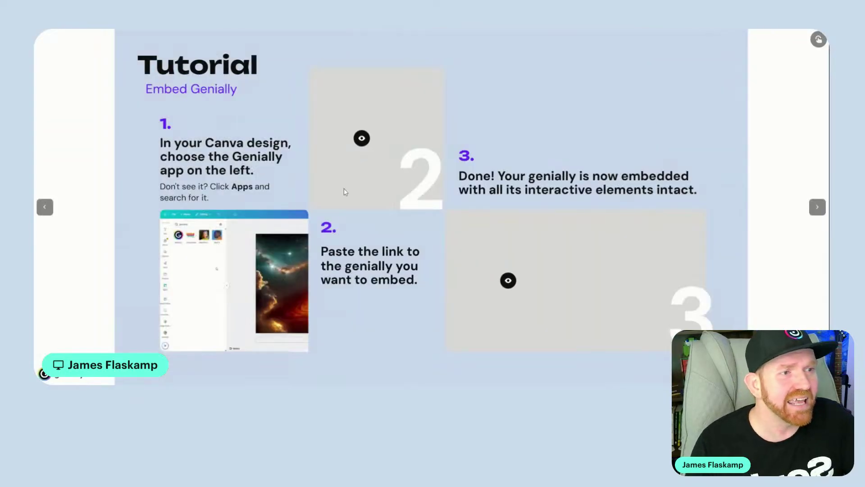
# - Reveal the step 2 paste-the-link screenshot and view it enlarged
pyautogui.click(362, 139)
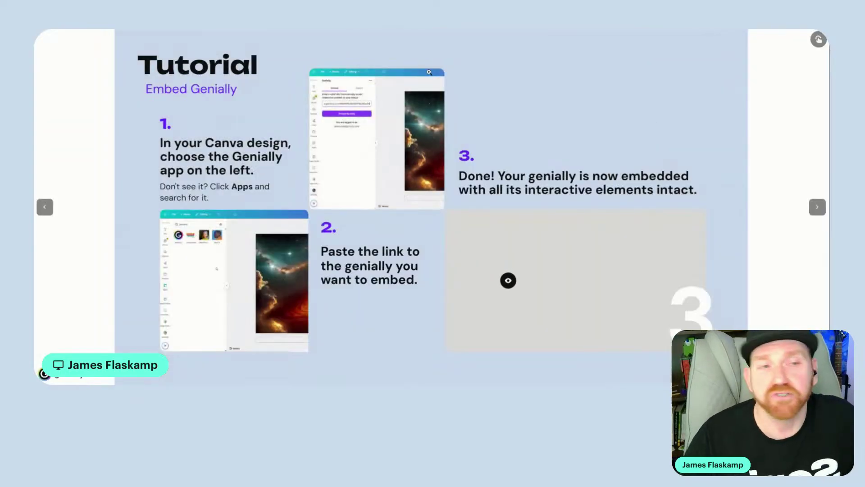
pyautogui.click(394, 97)
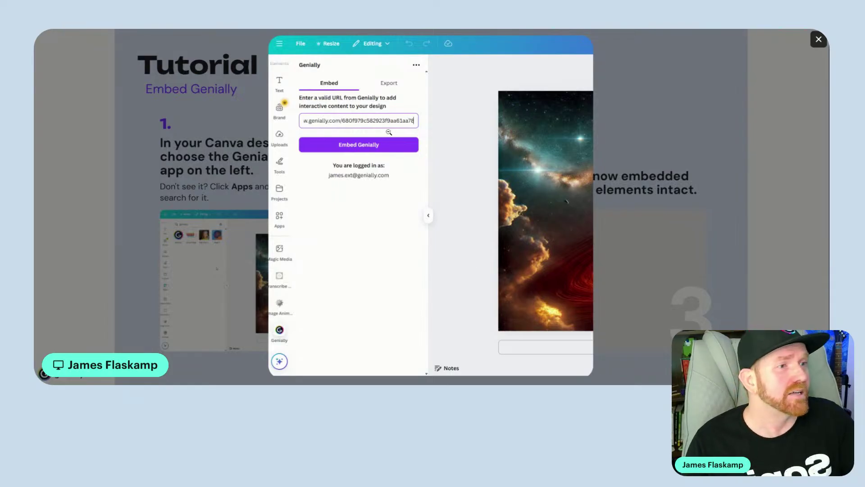
pyautogui.click(636, 170)
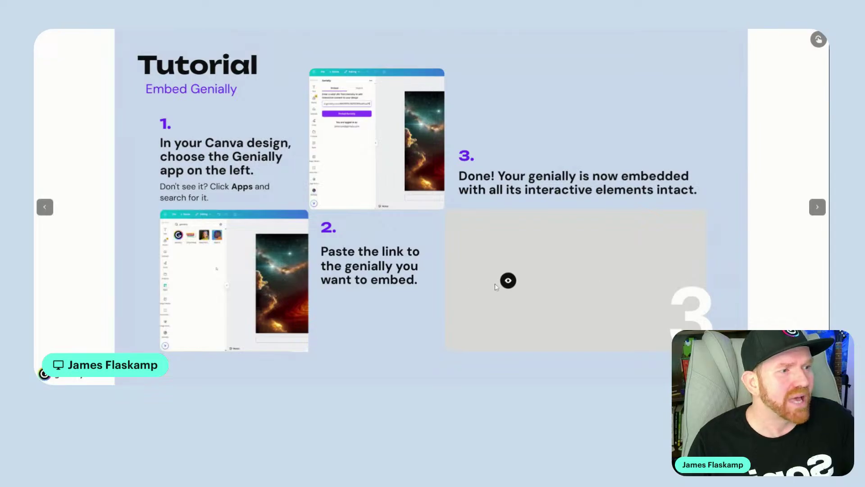
# - Watch the step 3 finished-embed demo video, then advance to the Use Cases slide
pyautogui.click(603, 269)
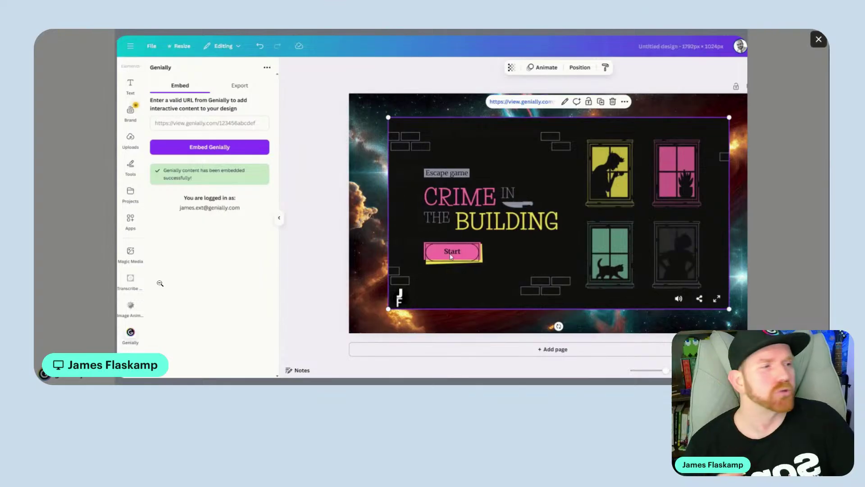
pyautogui.press('Escape')
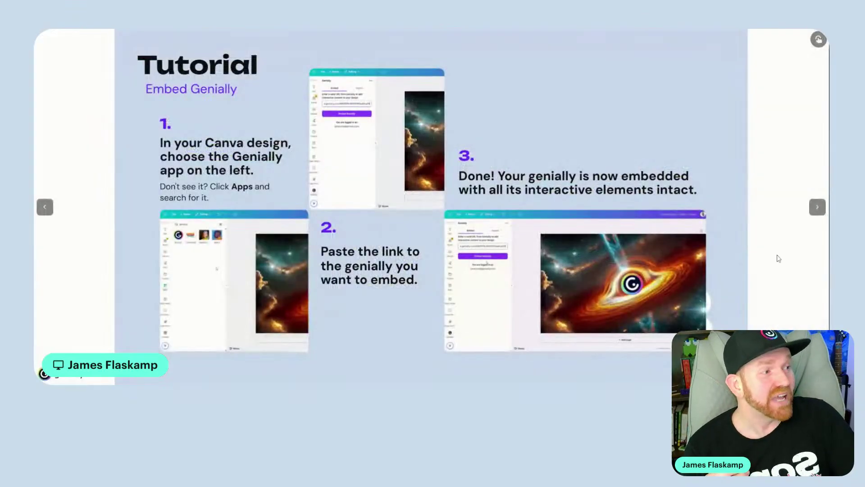
pyautogui.click(818, 206)
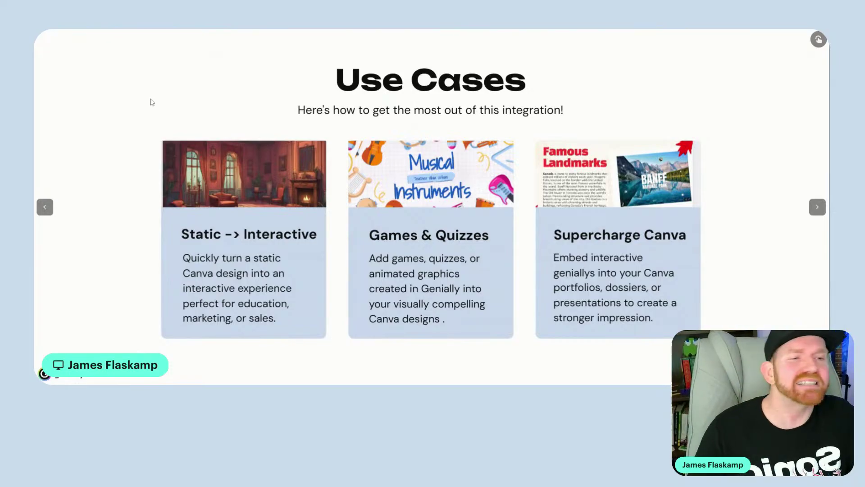
# - Open the Static -> Interactive card to show its Canva room illustration demo
pyautogui.click(249, 169)
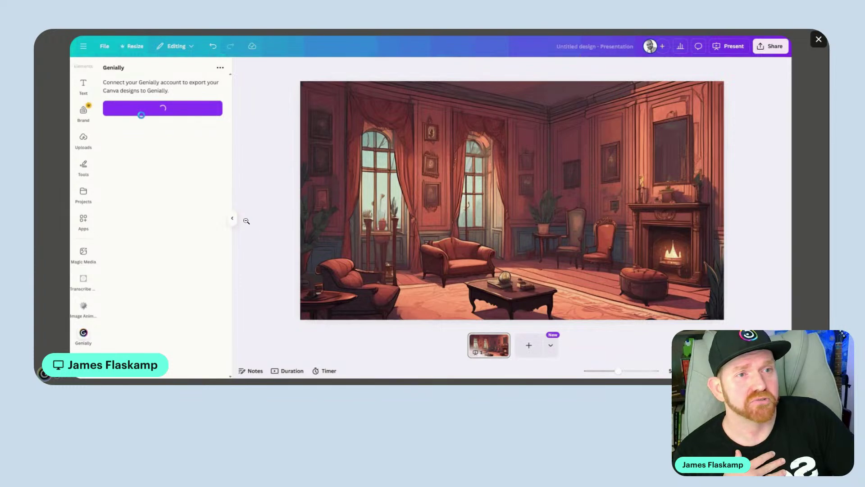
# - Explore the interactive room demo's fireplace clue, then close the video and popup
pyautogui.click(192, 88)
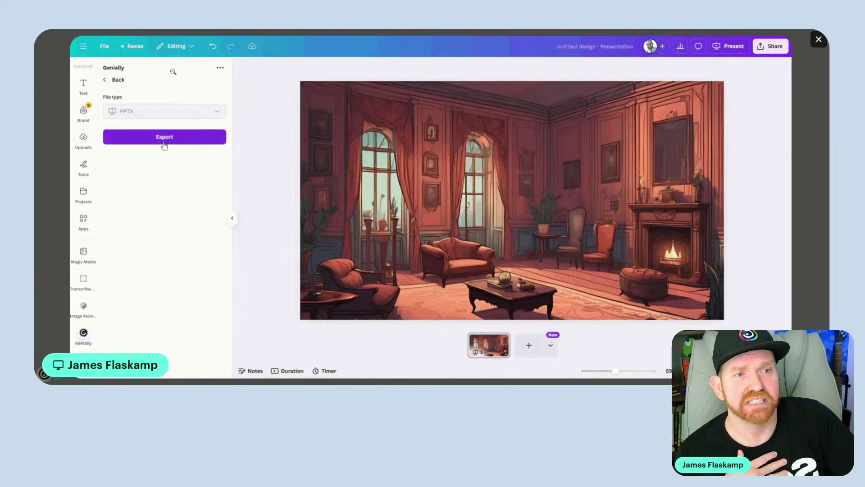
pyautogui.click(163, 137)
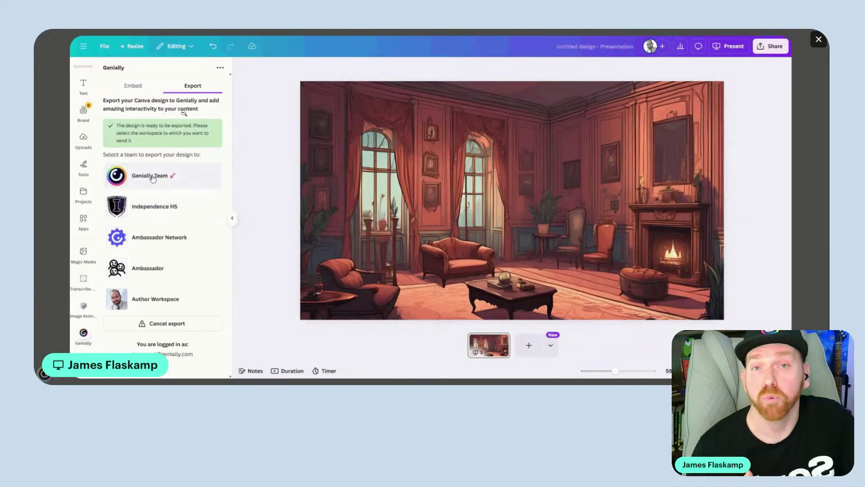
pyautogui.click(153, 269)
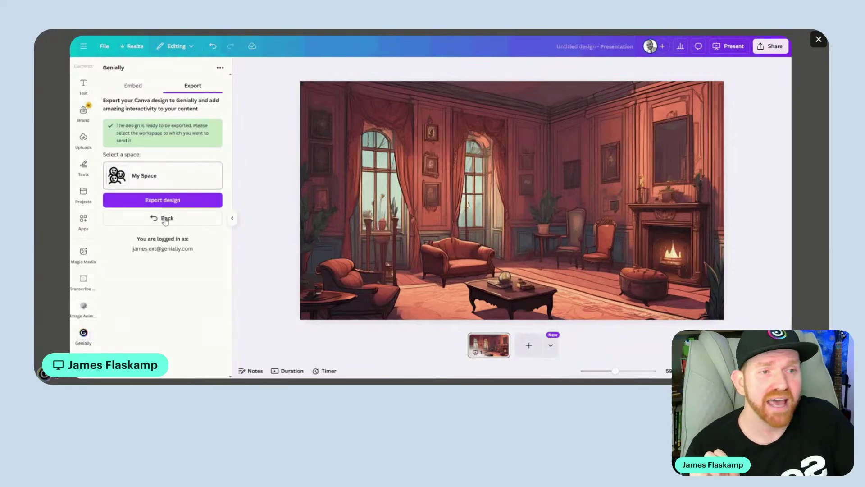
pyautogui.click(165, 202)
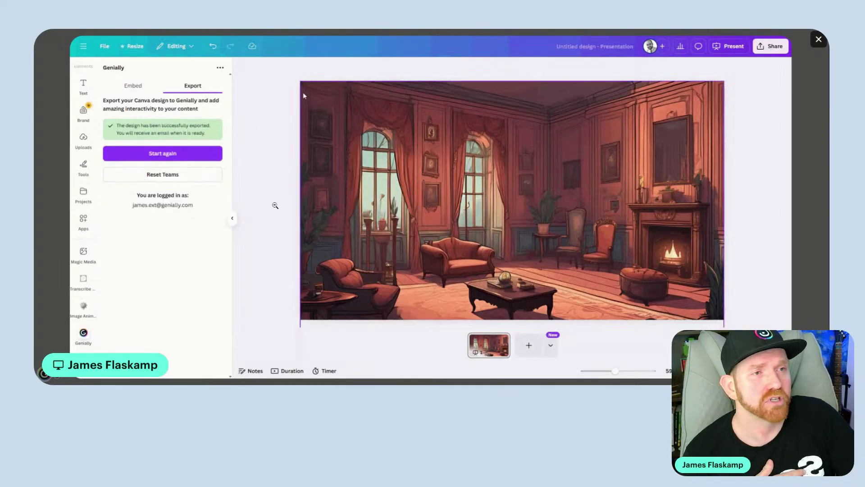
pyautogui.click(83, 332)
pyautogui.click(84, 334)
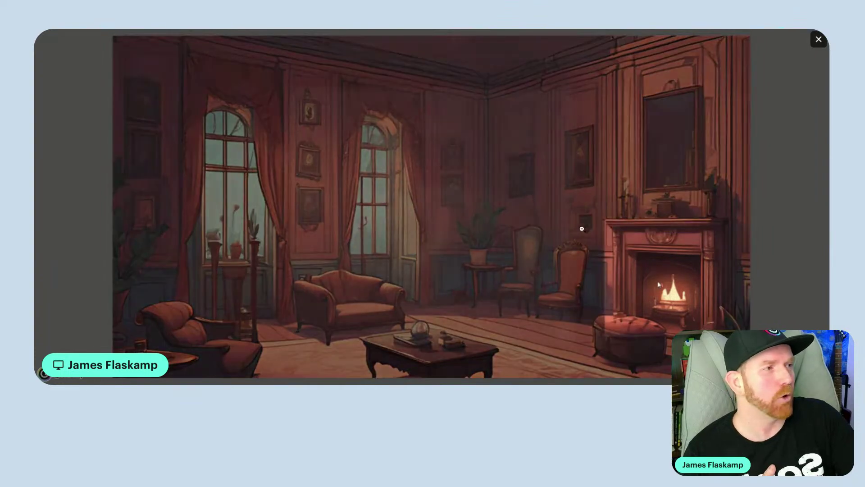
pyautogui.click(817, 40)
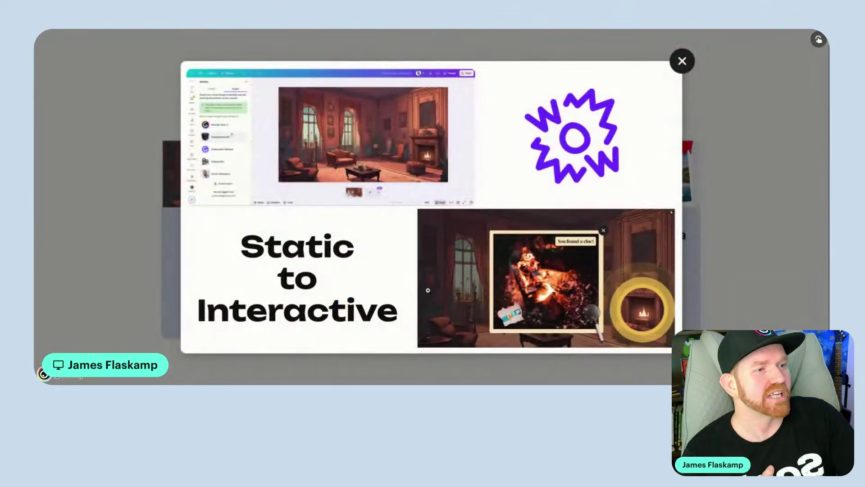
pyautogui.click(689, 57)
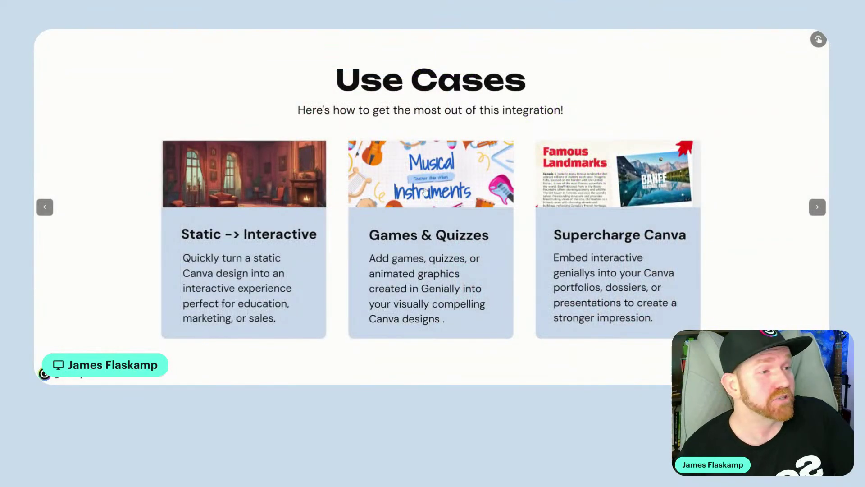
# - Open Games & Quizzes and watch the Musical Instruments quiz demo enlarged before closing it
pyautogui.click(423, 172)
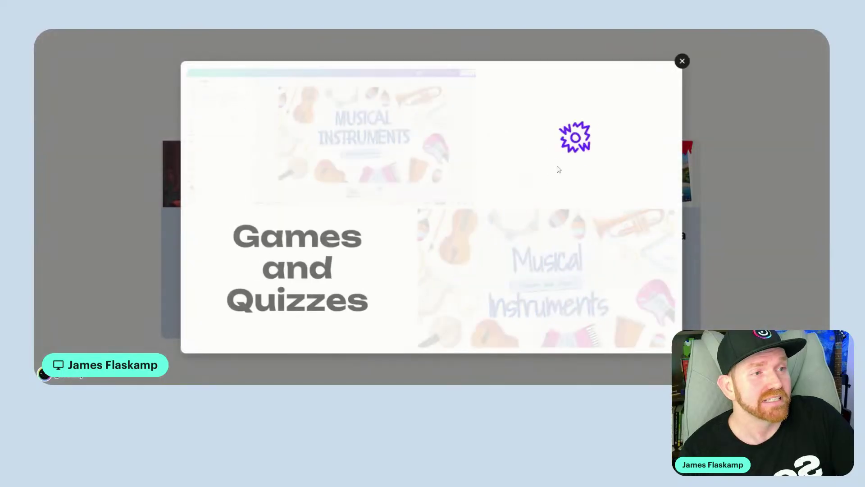
pyautogui.click(370, 128)
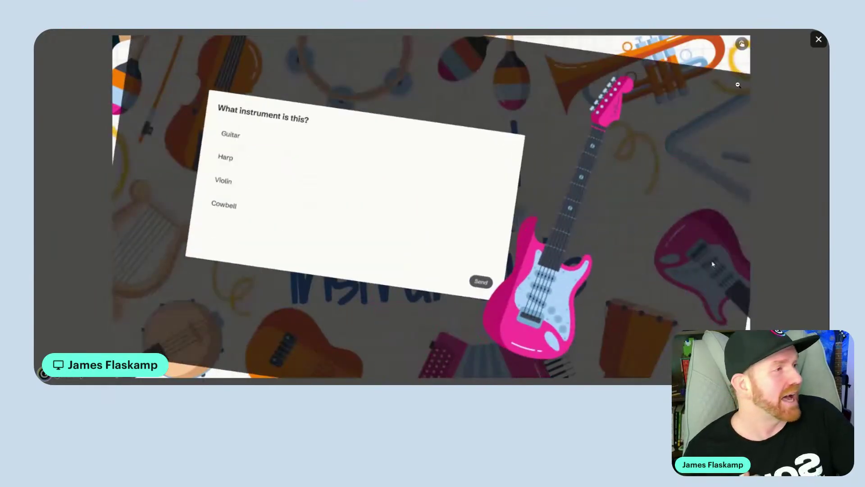
pyautogui.click(819, 39)
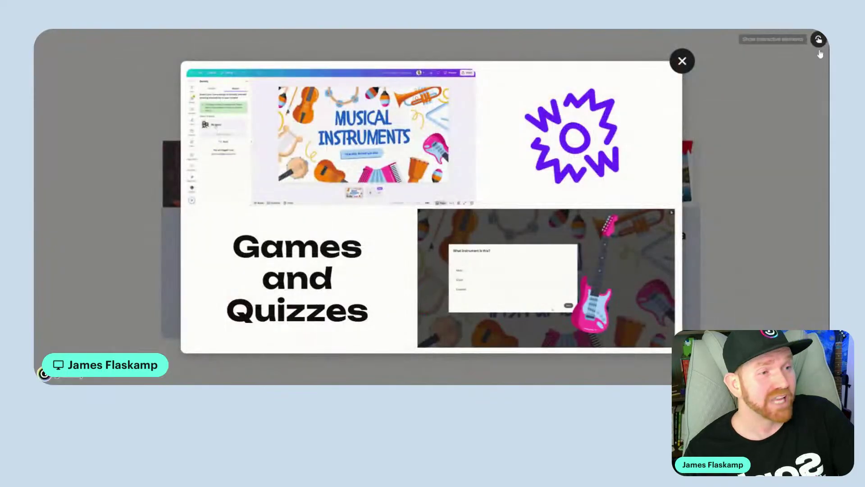